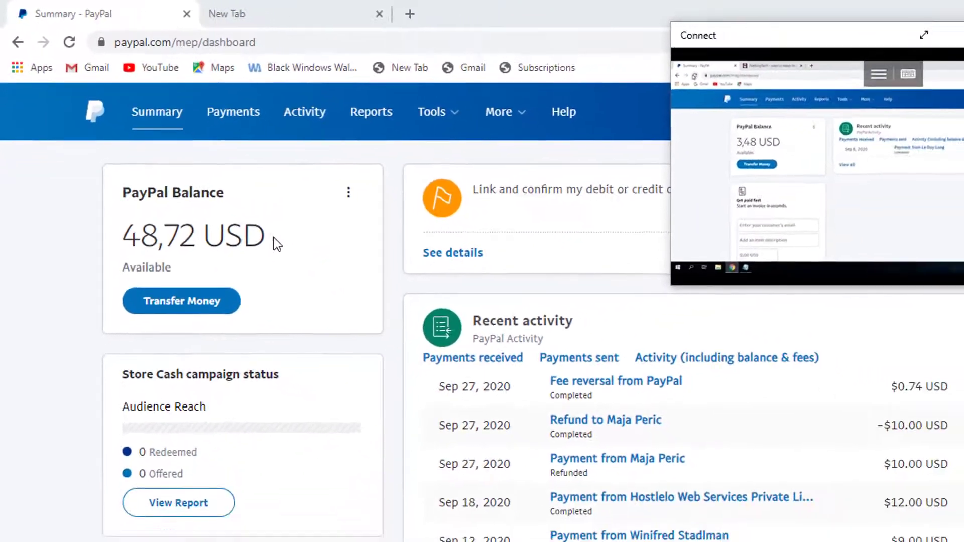
drag(342, 294, 144, 291)
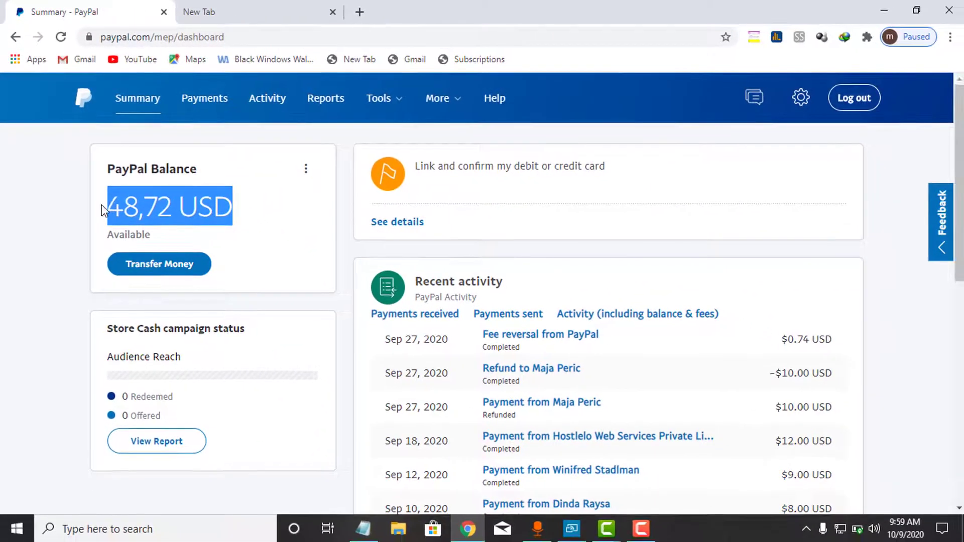
click(275, 203)
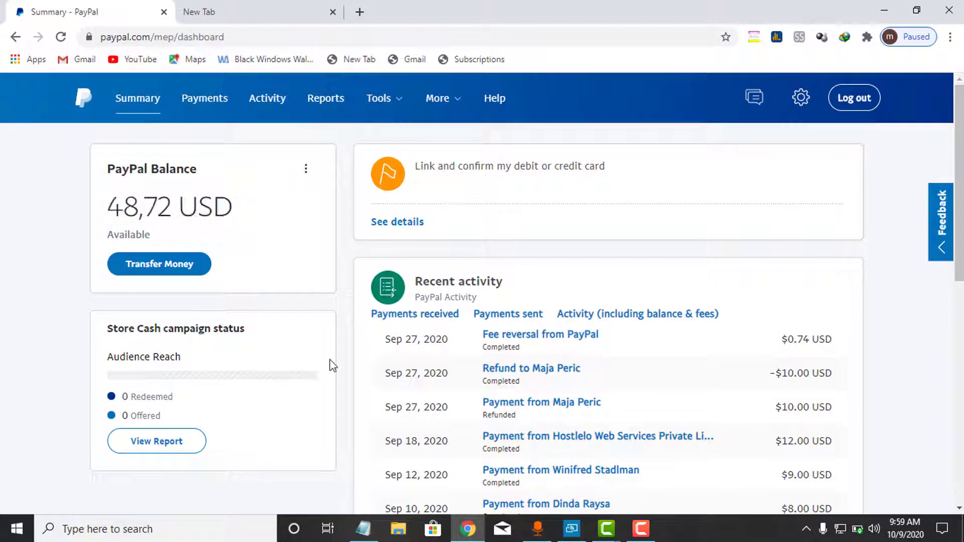
click(572, 536)
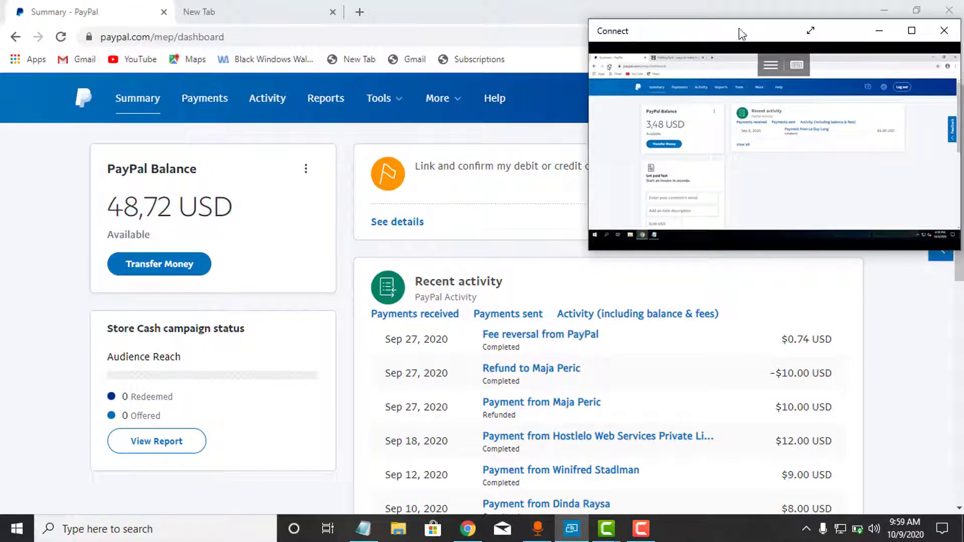
mouse_move(738, 36)
mouse_down()
mouse_move(613, 47)
mouse_move(597, 86)
mouse_move(701, 21)
mouse_move(721, 28)
mouse_up()
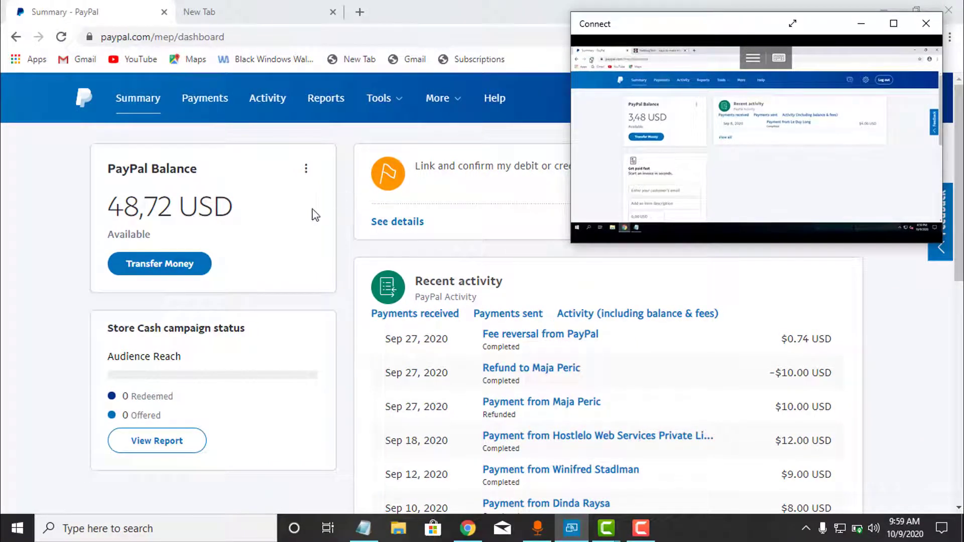
drag(238, 218, 172, 221)
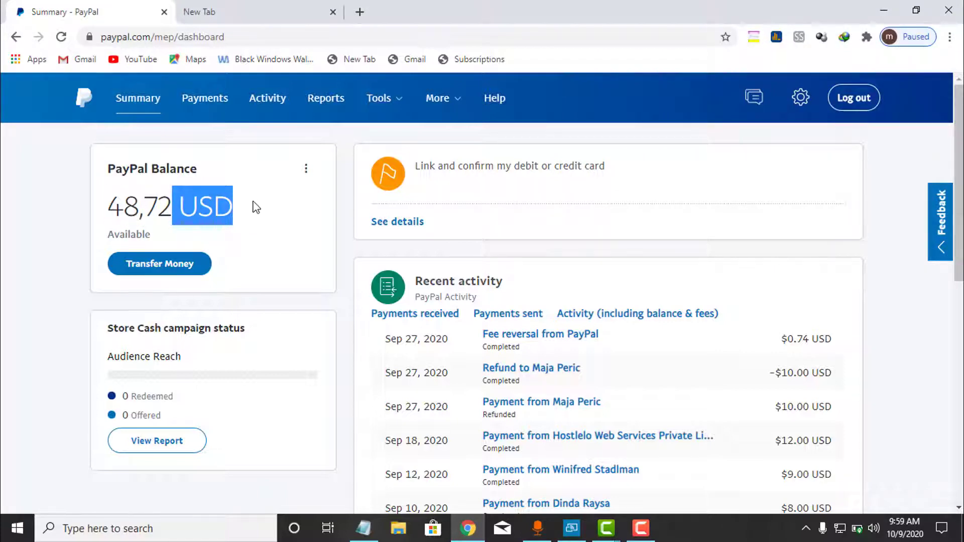
click(265, 206)
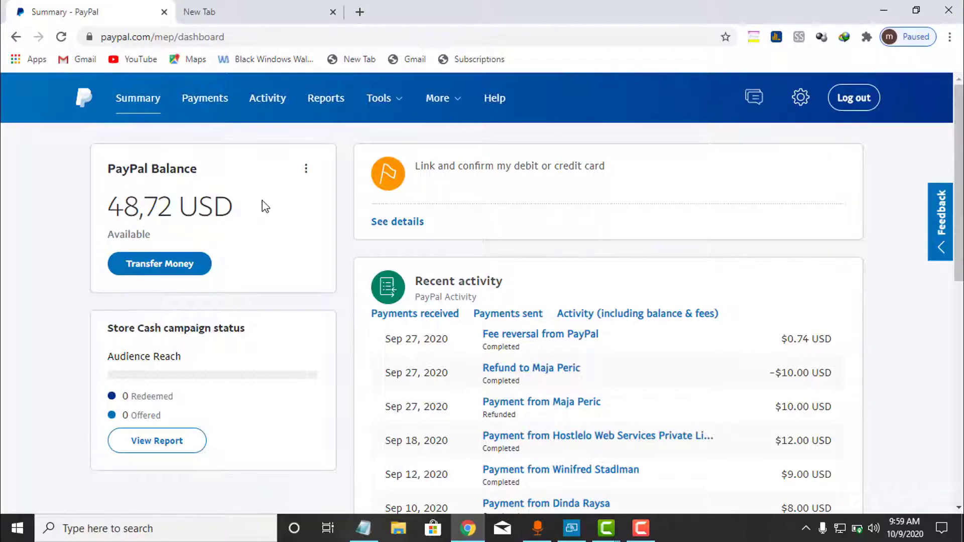
click(567, 529)
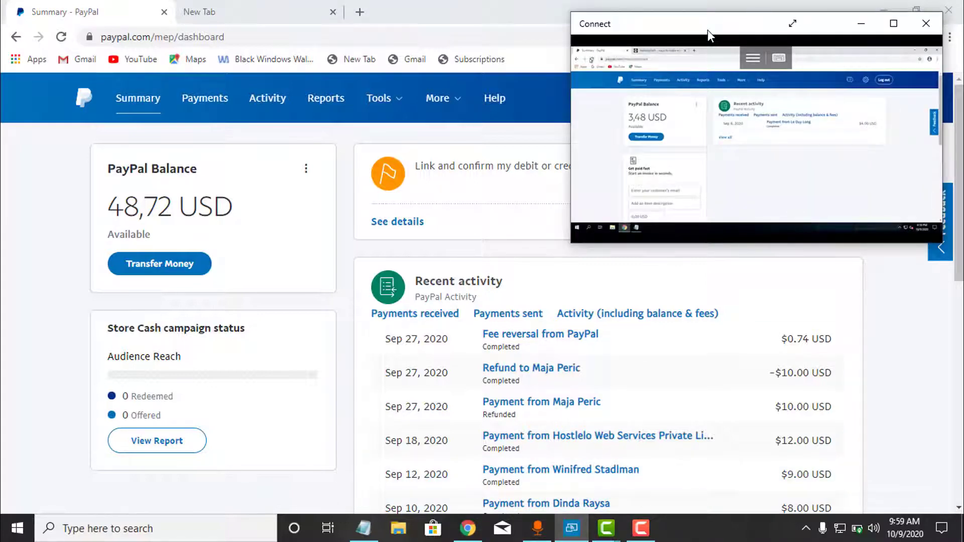
mouse_move(688, 27)
mouse_down()
mouse_move(601, 23)
mouse_move(695, 32)
mouse_up()
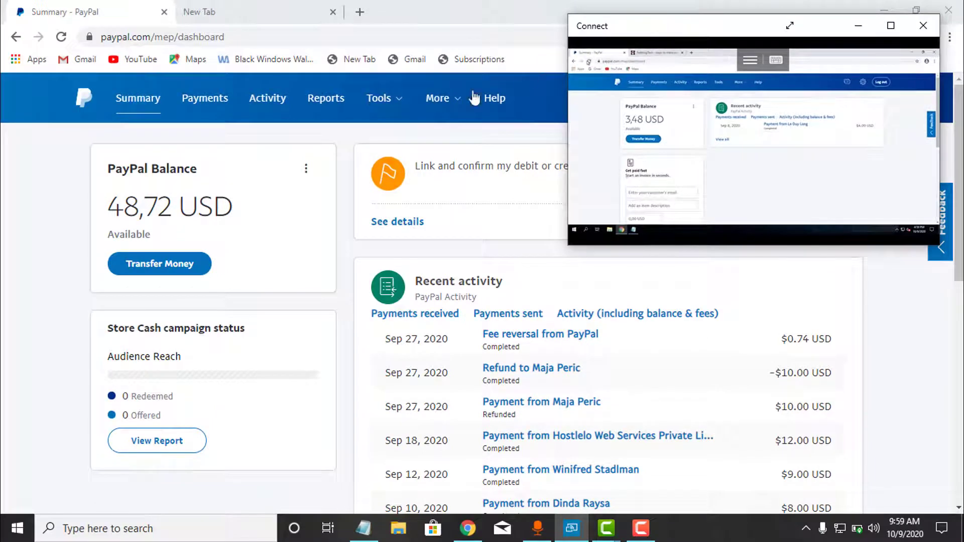
Step: Open PayPal's Send Money page from the Tools menu
mouse_move(398, 107)
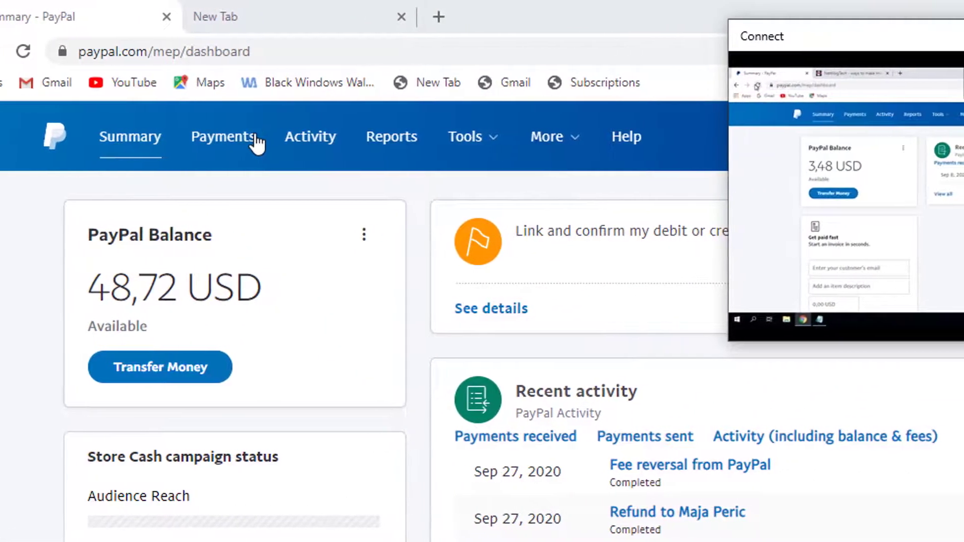
mouse_move(483, 136)
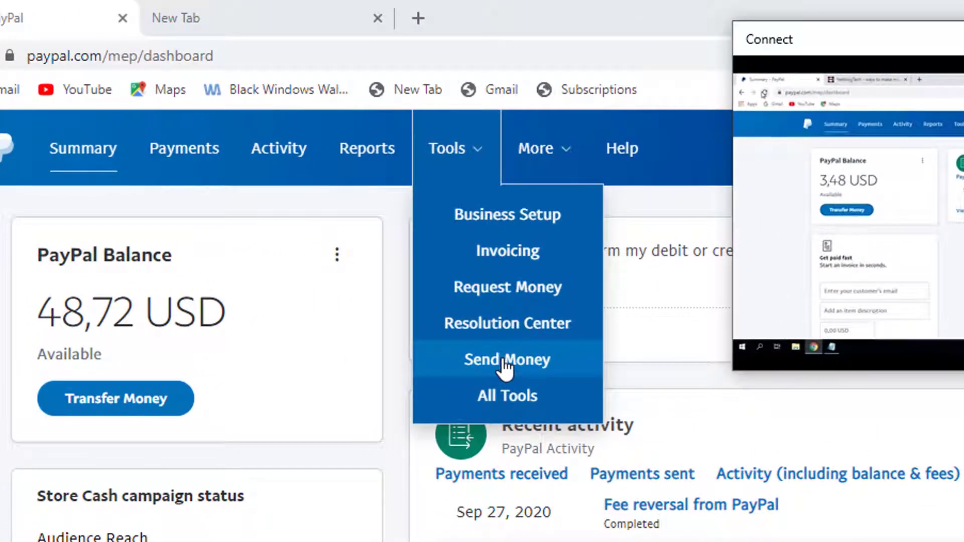
click(506, 366)
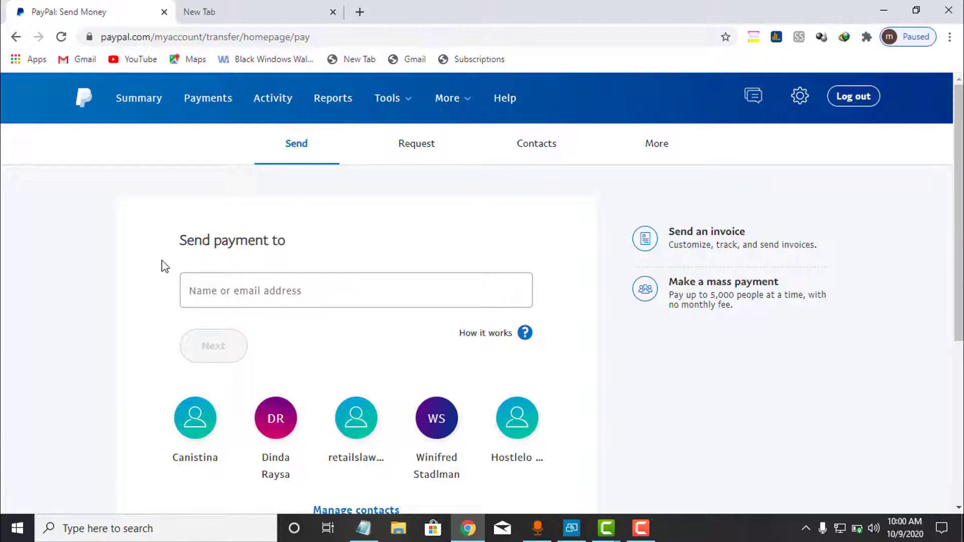
Step: Paste the recipient's e-mail address and select their account from the suggestions
triple_click(172, 243)
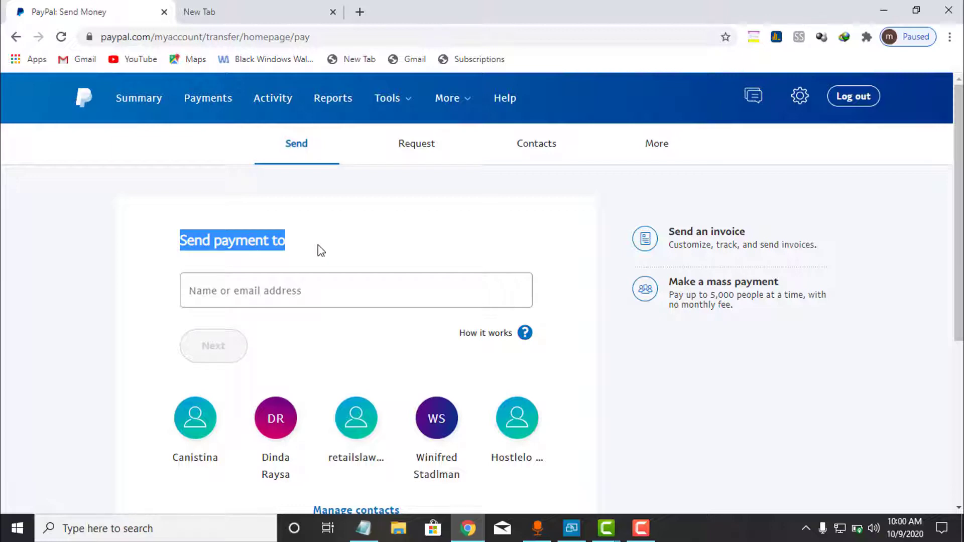
drag(276, 242, 308, 263)
click(311, 263)
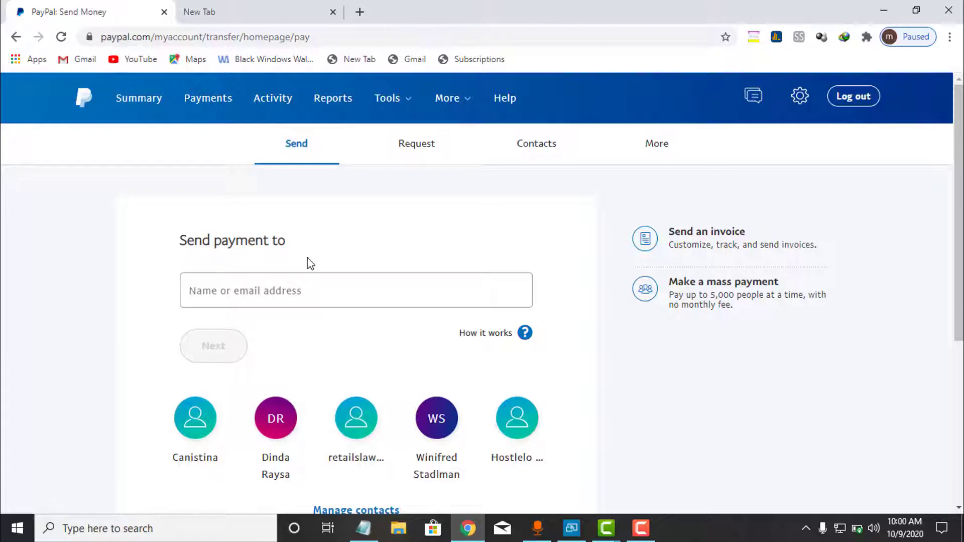
click(310, 283)
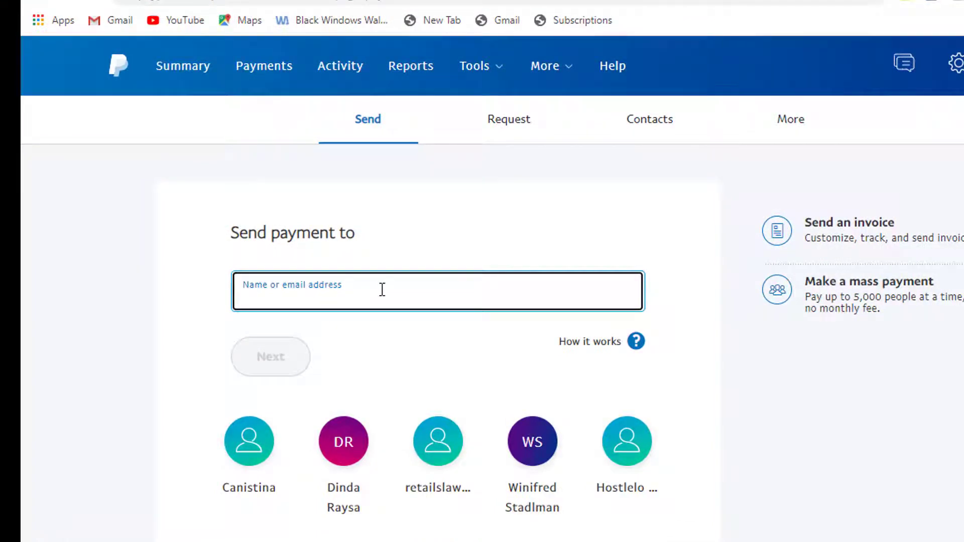
key(ctrl+v)
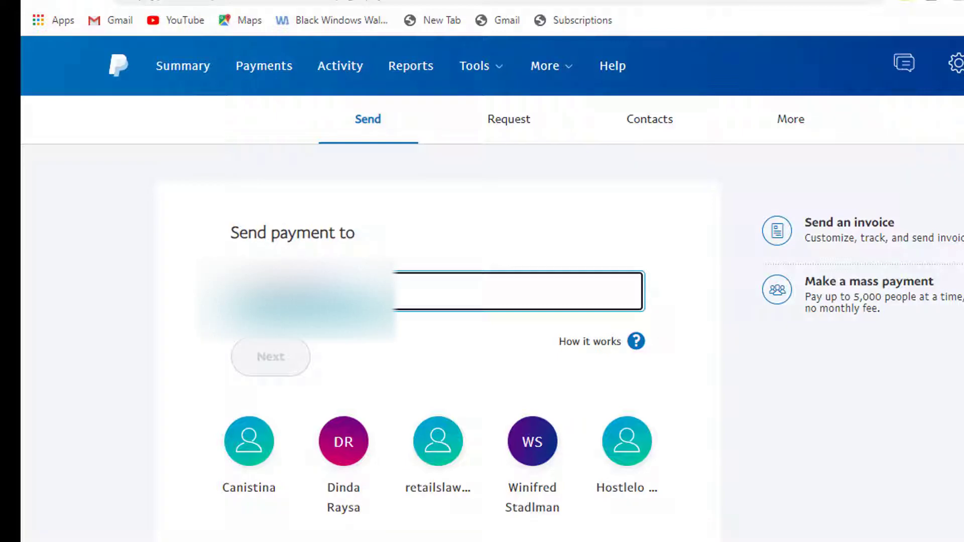
key(ctrl+v)
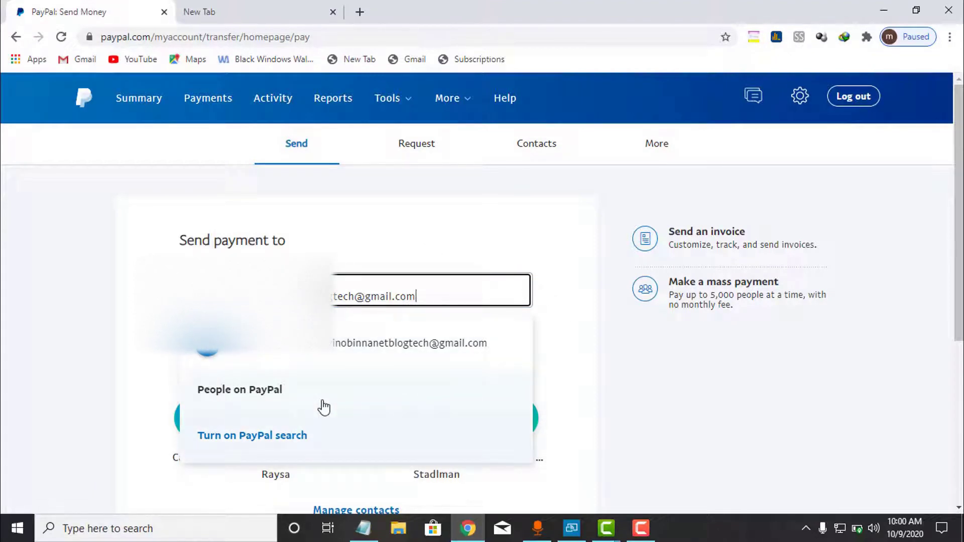
click(323, 407)
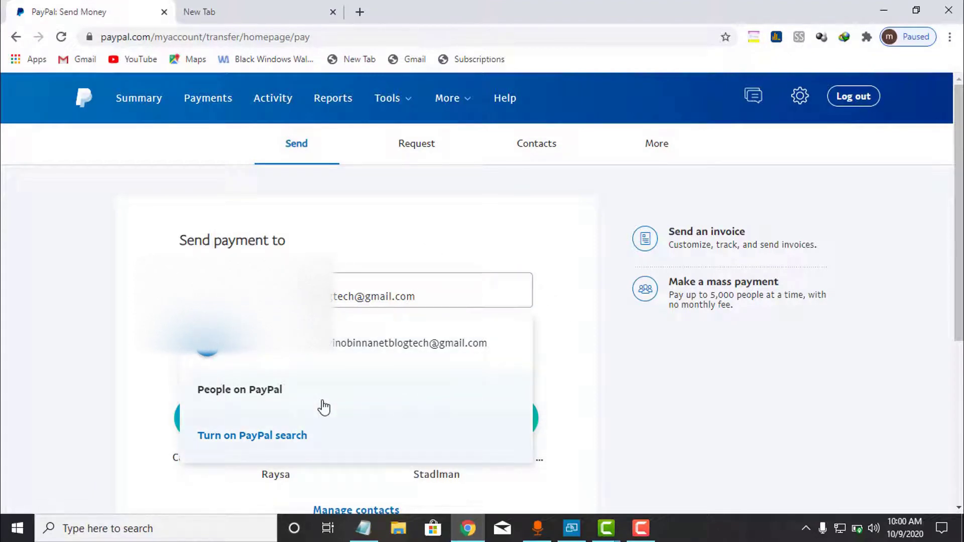
click(335, 354)
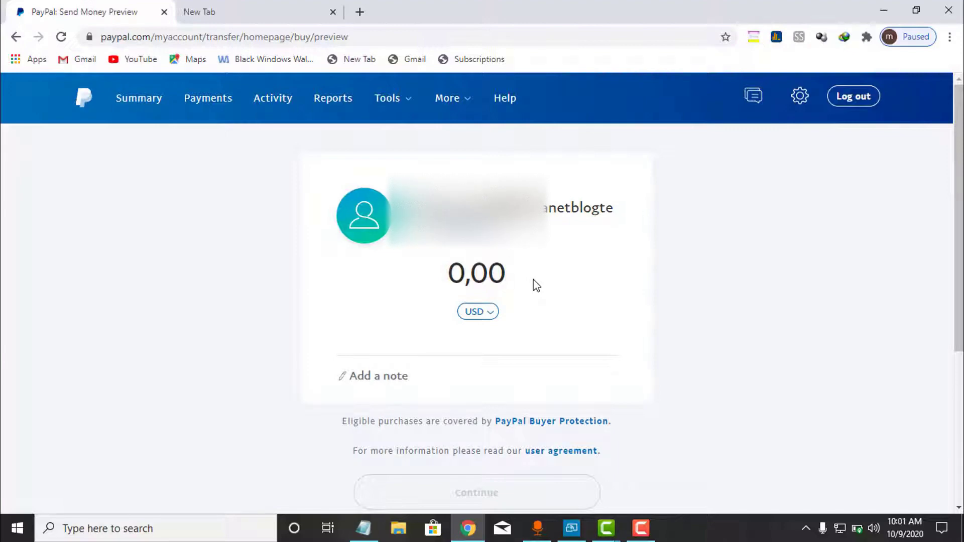
Step: Enter 20,00 USD as the payment amount and continue
text(2000)
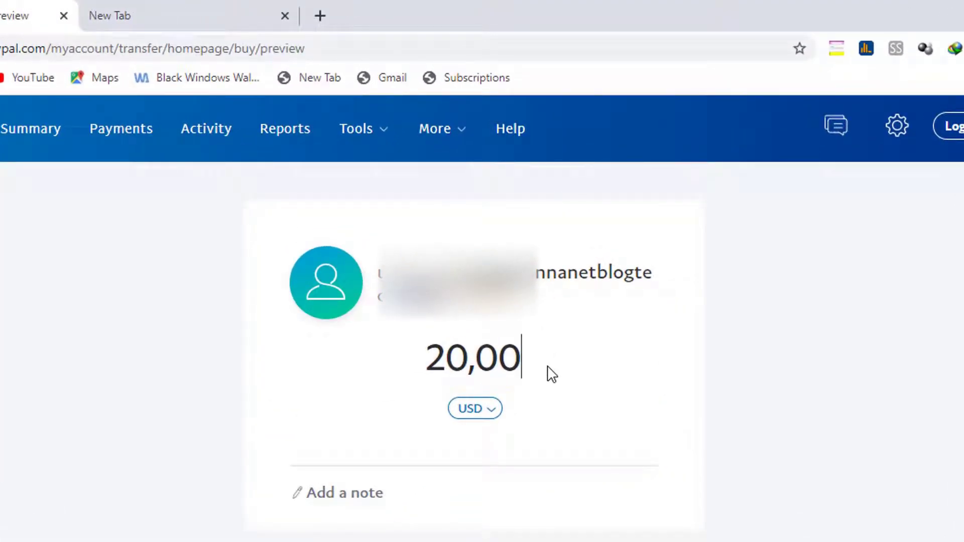
drag(521, 363, 379, 371)
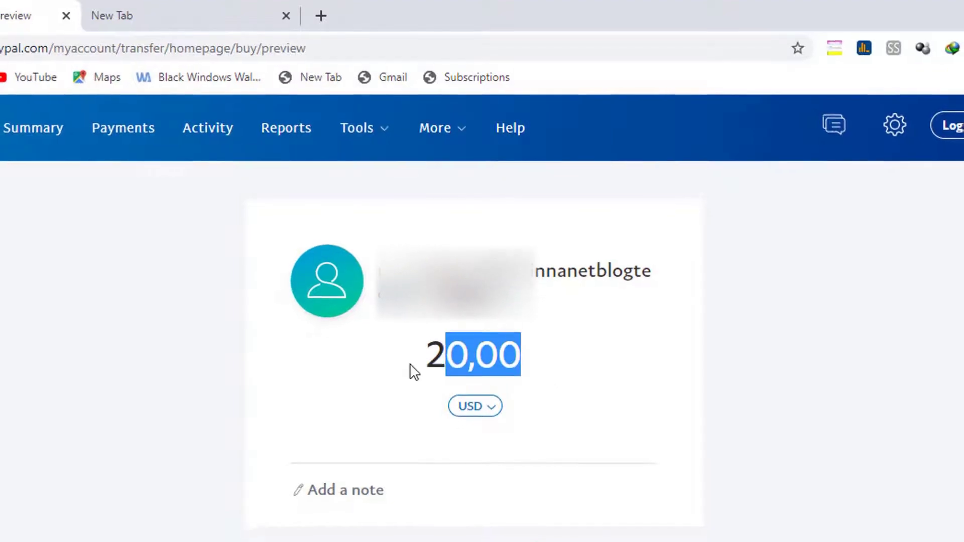
click(649, 348)
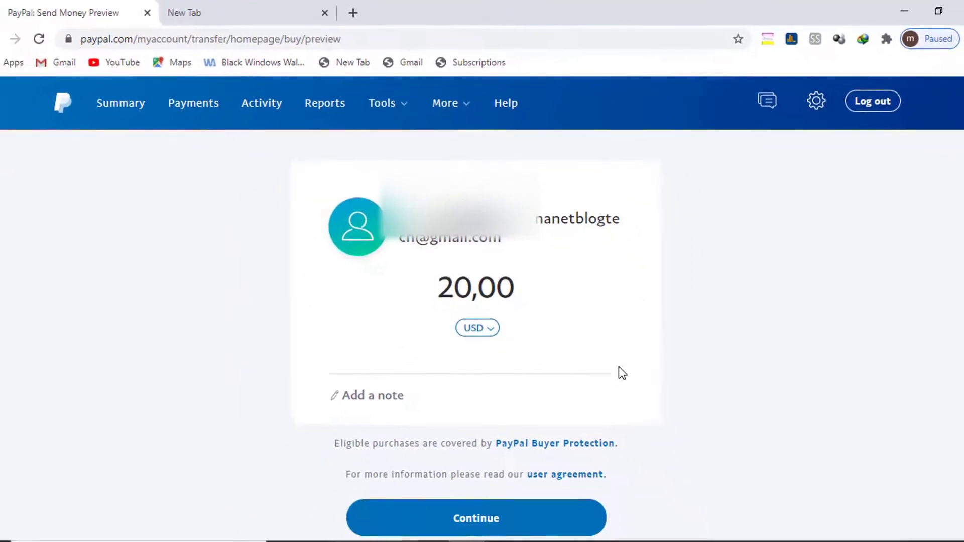
scroll(618, 367, down, 2)
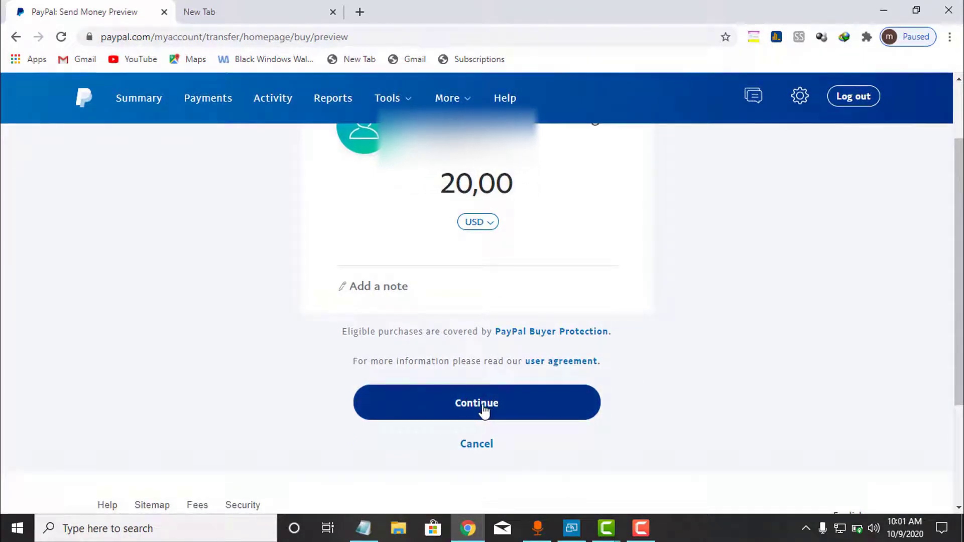
click(483, 408)
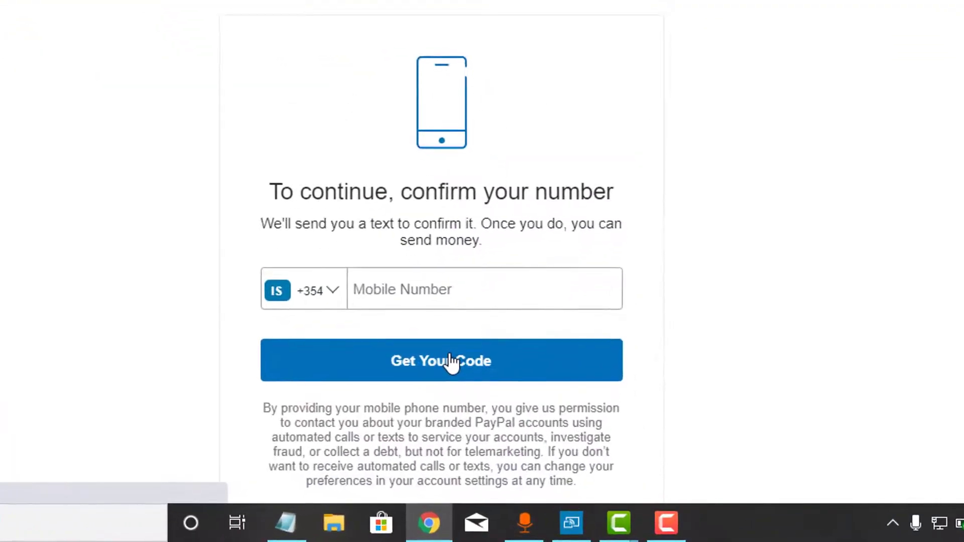
Step: Set the country code to Nigeria (+234) and type the mobile number
click(447, 290)
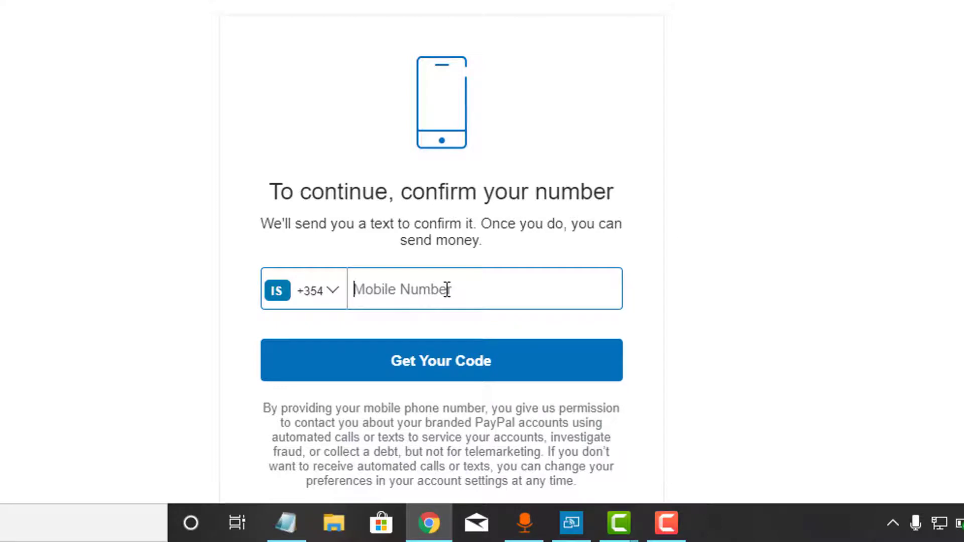
click(304, 291)
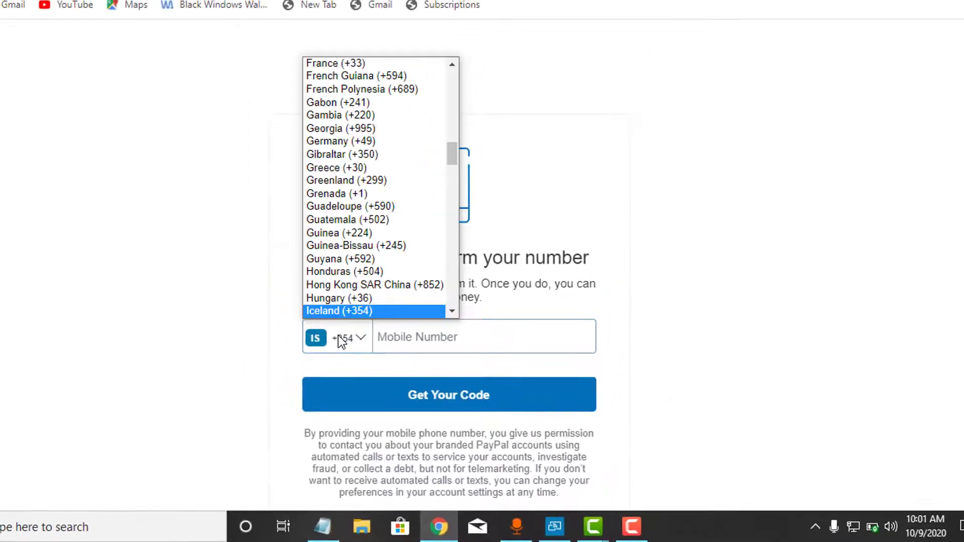
scroll(357, 289, down, 1)
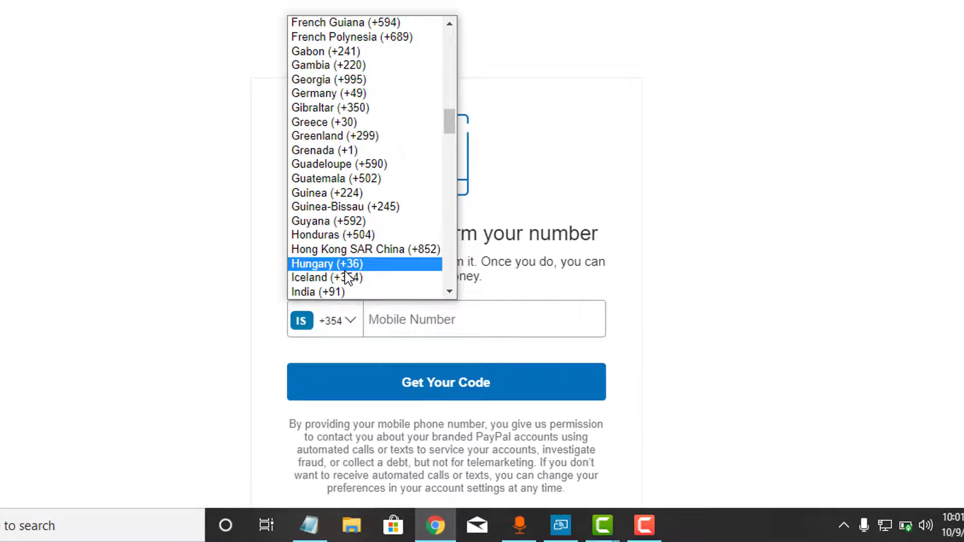
scroll(347, 277, down, 11)
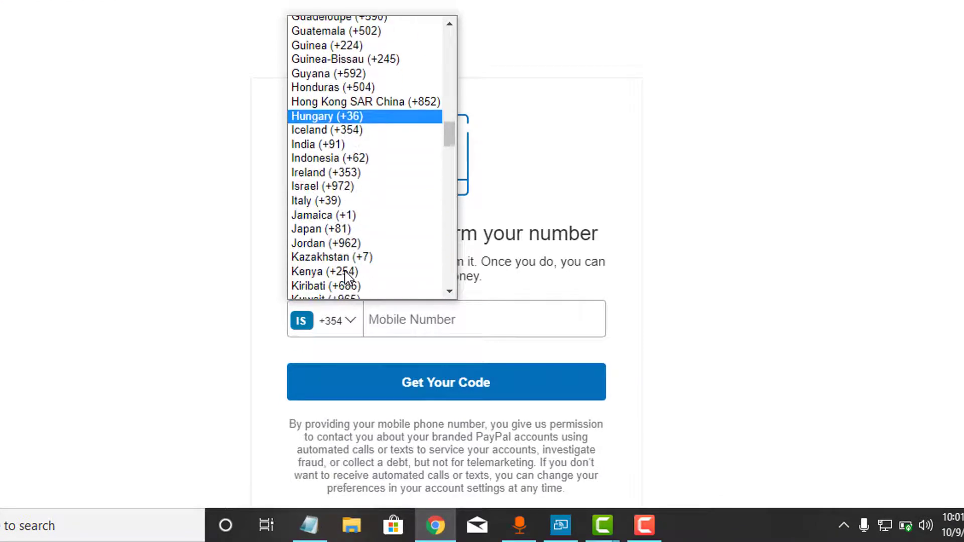
scroll(346, 278, down, 5)
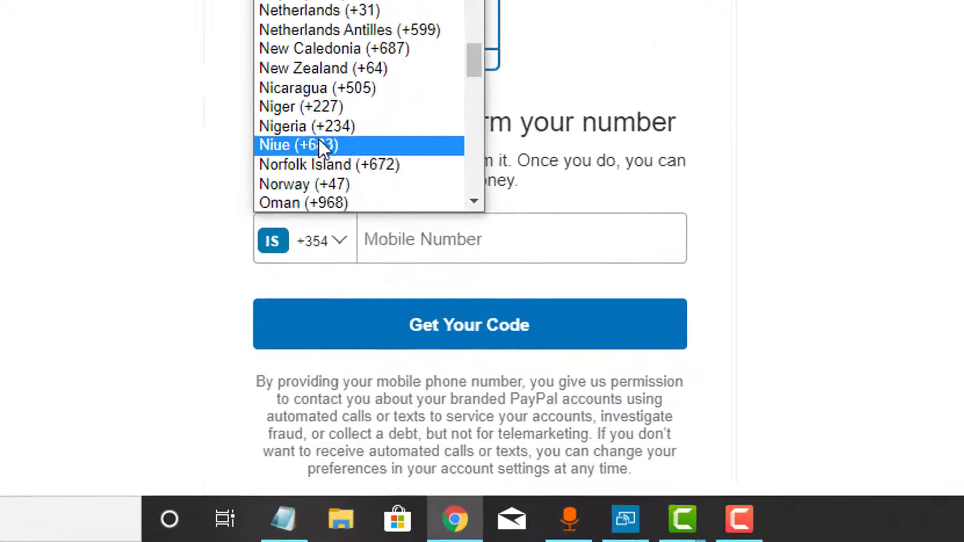
click(318, 131)
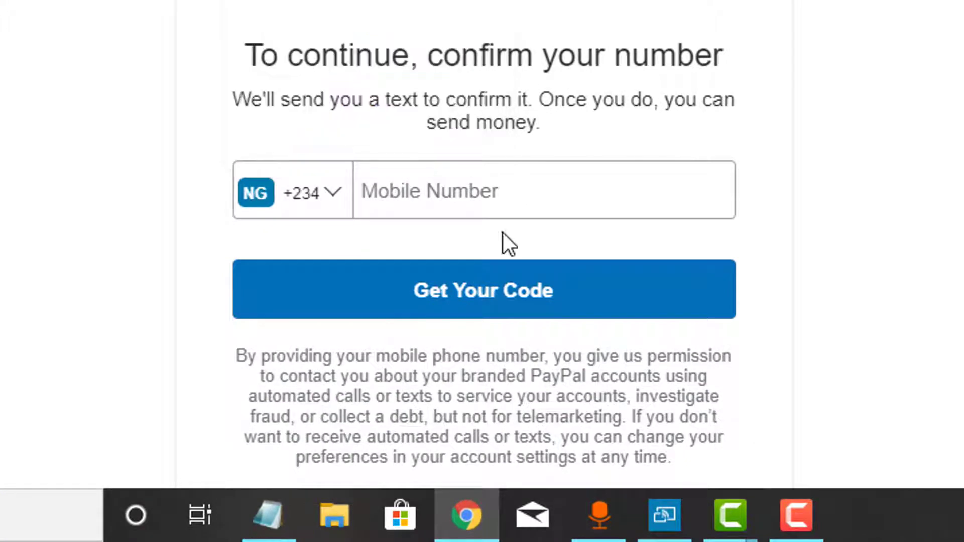
click(500, 196)
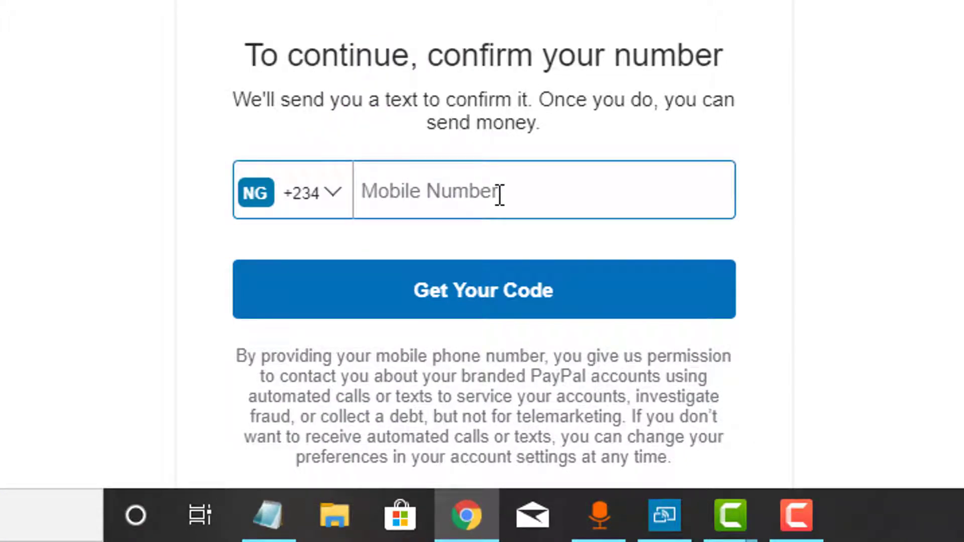
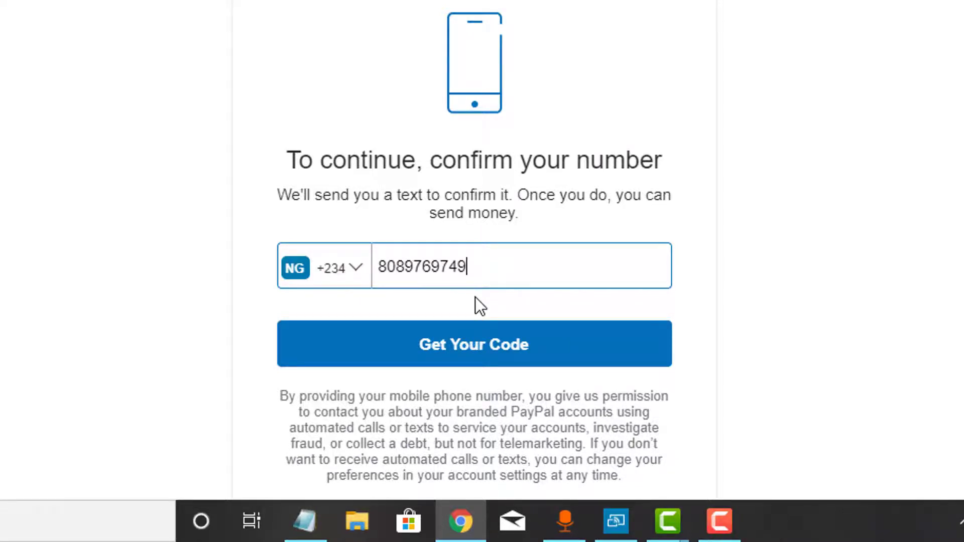
Step: Request a texted confirmation code, enter the received code and submit it
click(484, 342)
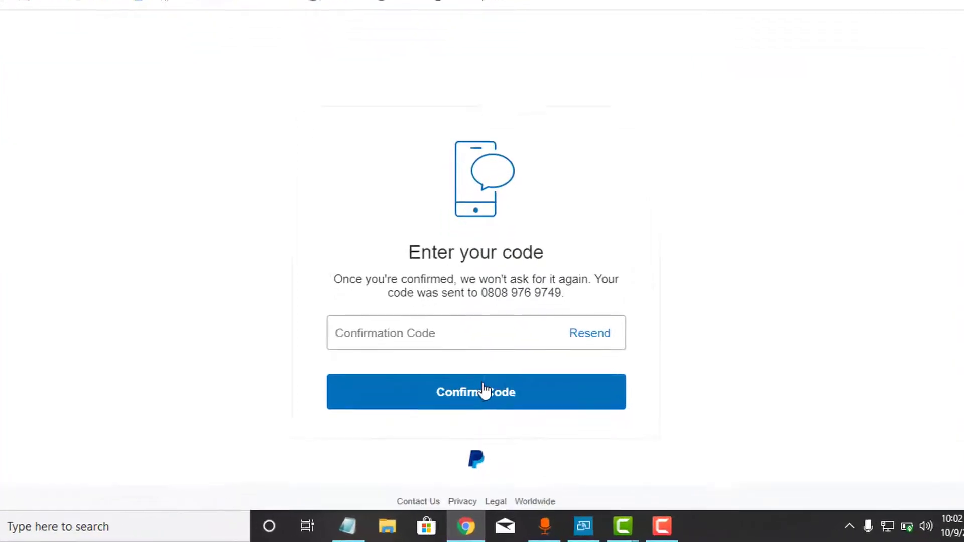
drag(580, 167, 369, 151)
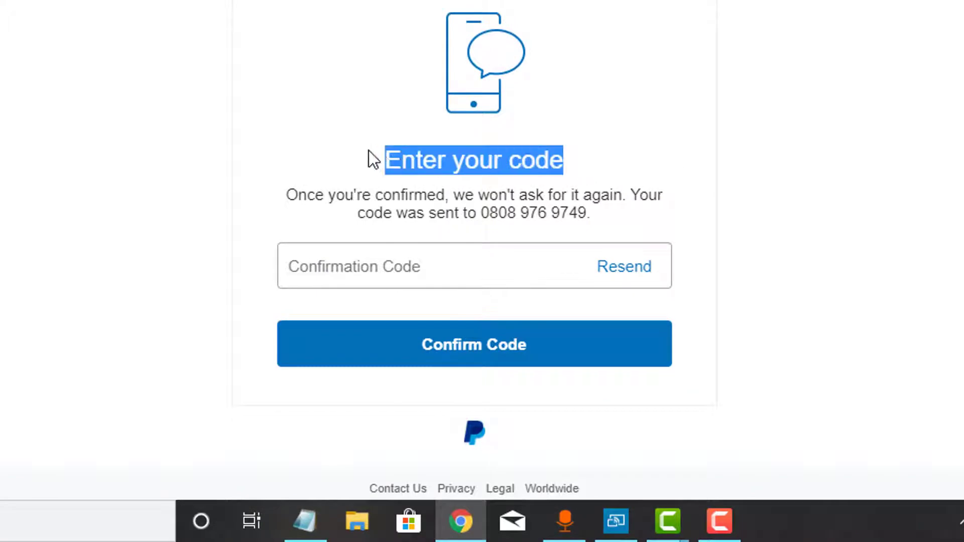
click(300, 92)
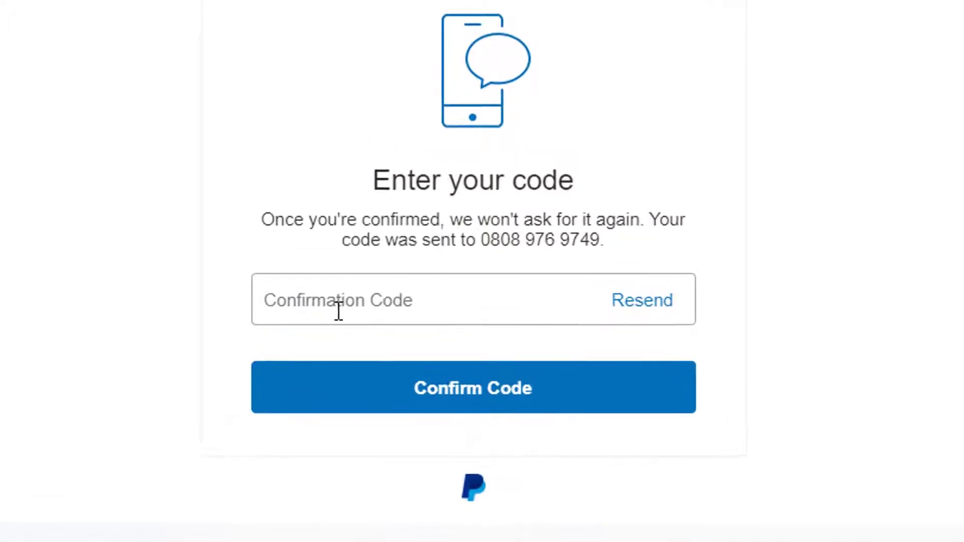
click(353, 277)
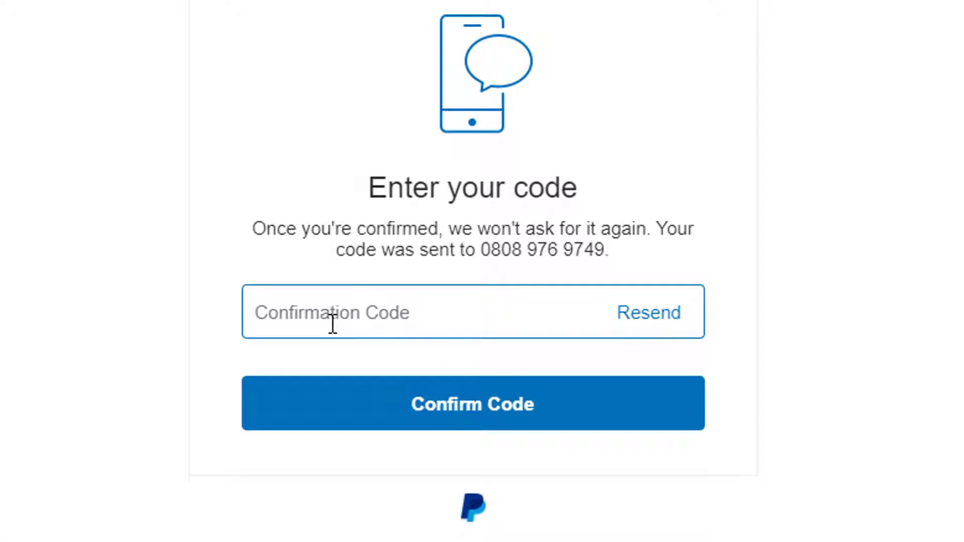
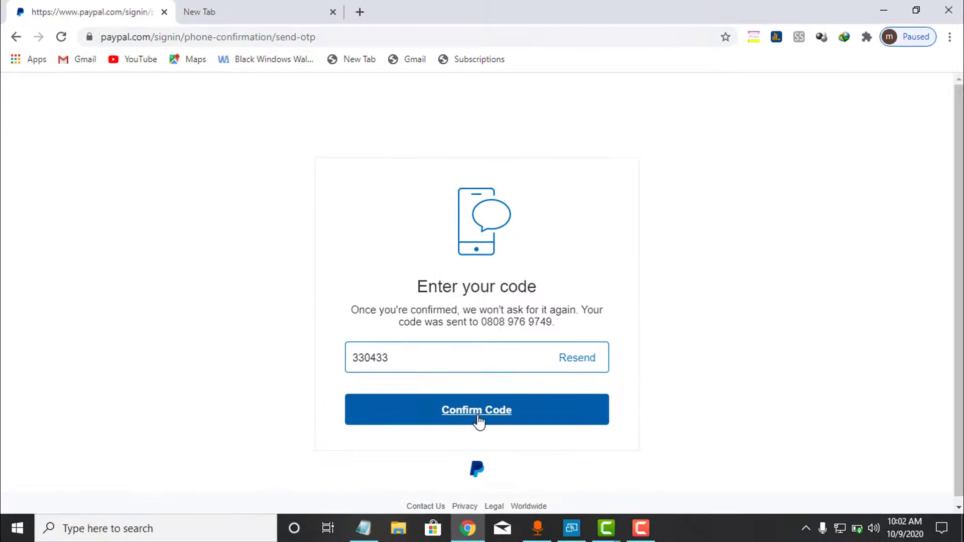
click(479, 422)
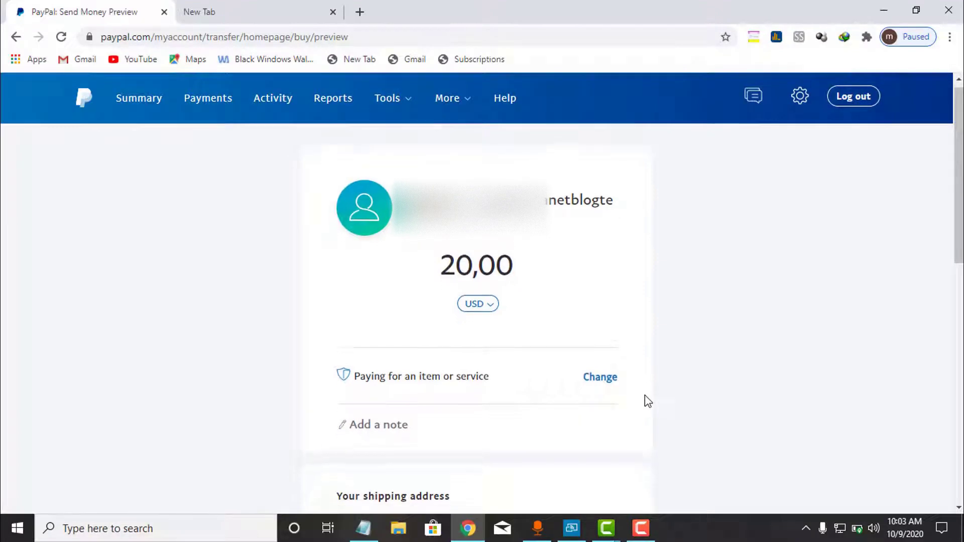
Step: Scroll through the Send Money Preview to review the 20,00 USD payment, shipping and funding source
scroll(644, 401, down, 2)
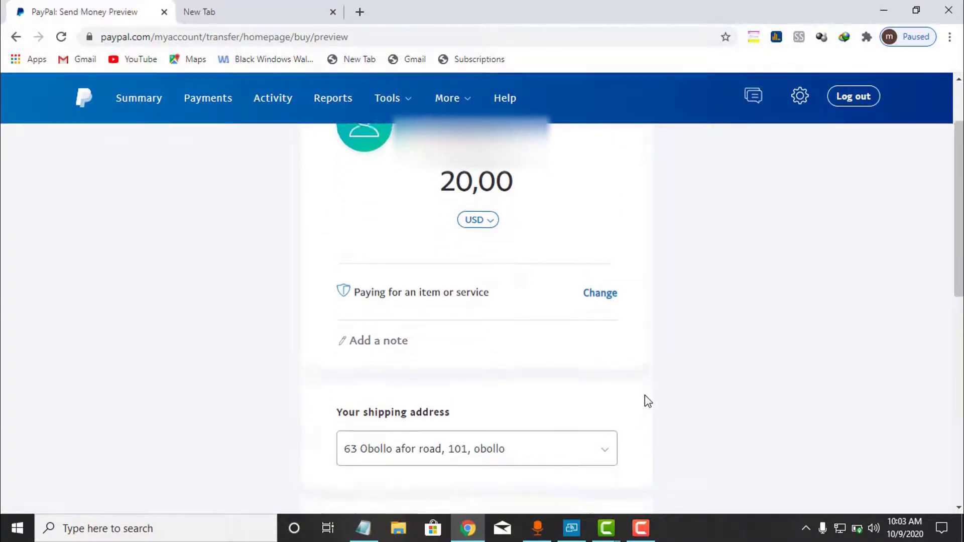
scroll(644, 395, up, 1)
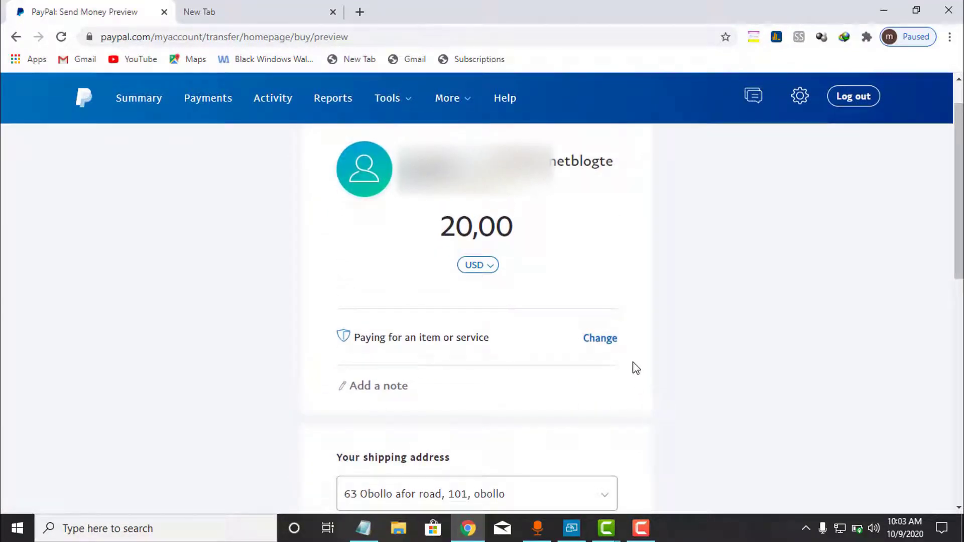
scroll(638, 365, down, 1)
scroll(637, 364, up, 1)
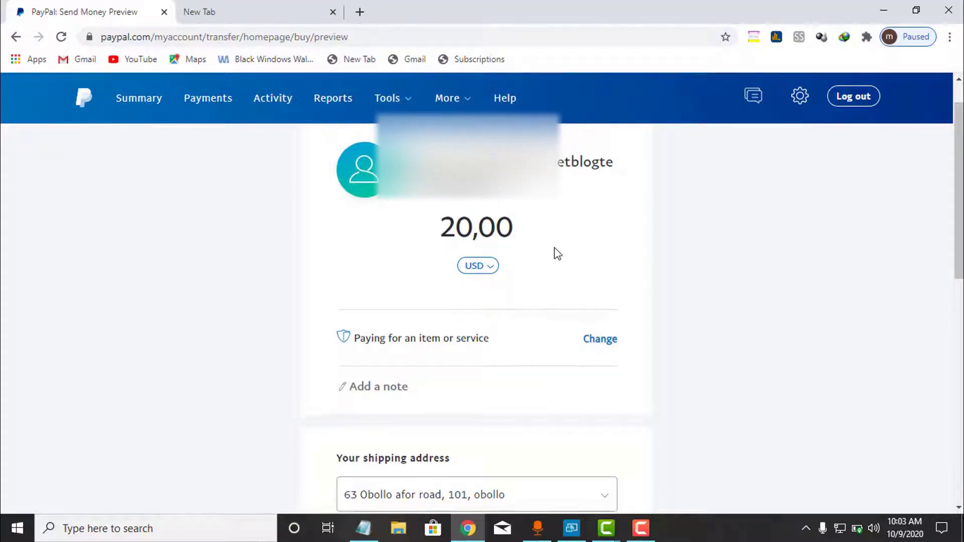
scroll(555, 251, down, 2)
scroll(554, 248, down, 1)
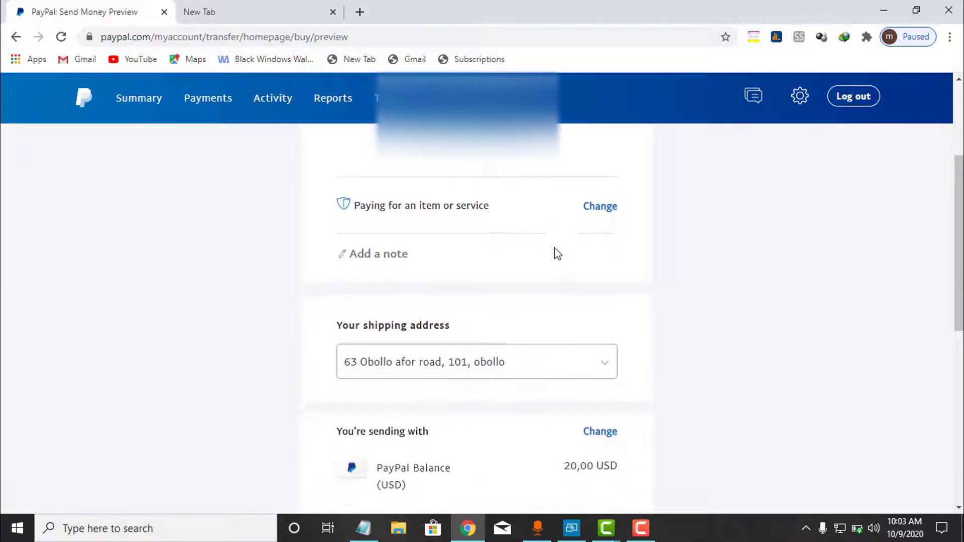
scroll(554, 248, up, 2)
scroll(554, 248, up, 3)
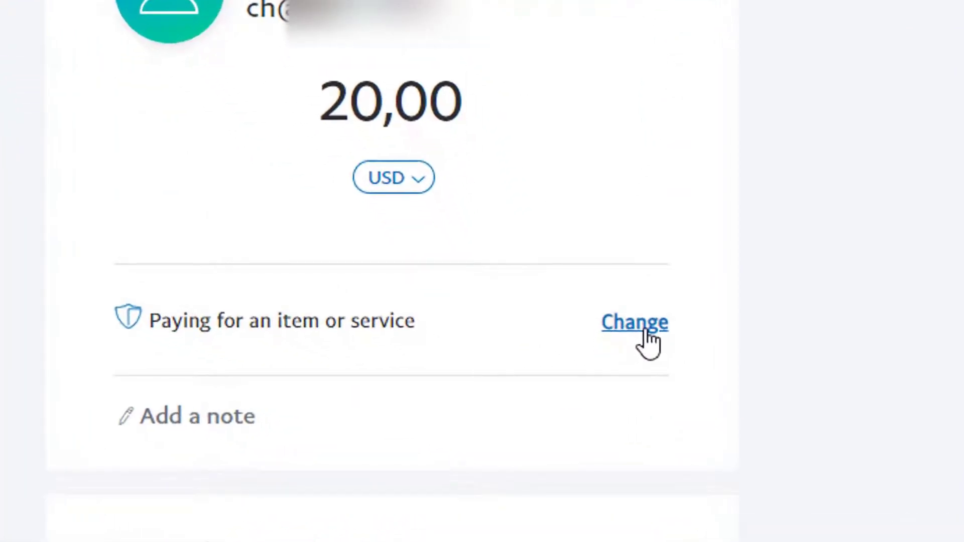
Step: Switch the payment type from 'Paying for an item or service' to 'Sending to a friend'
click(646, 335)
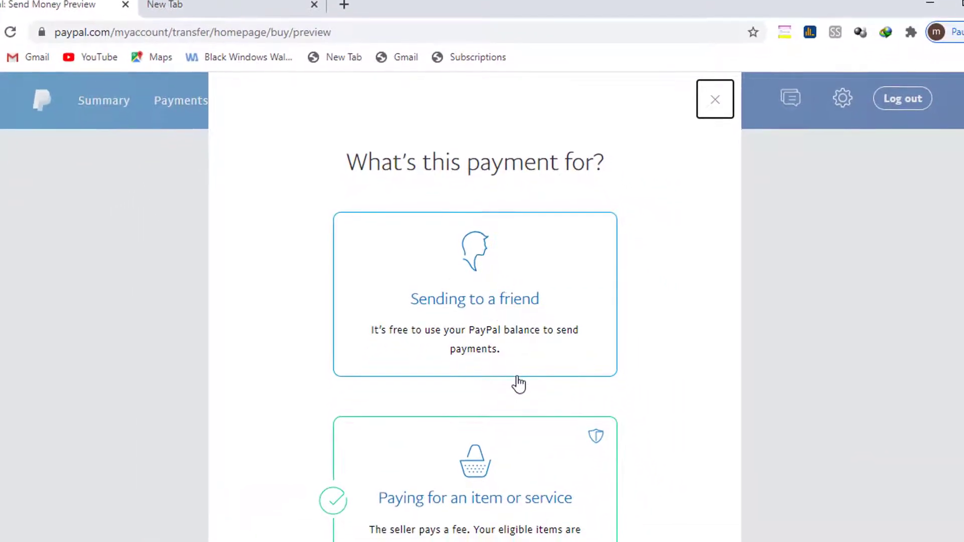
scroll(511, 328, down, 1)
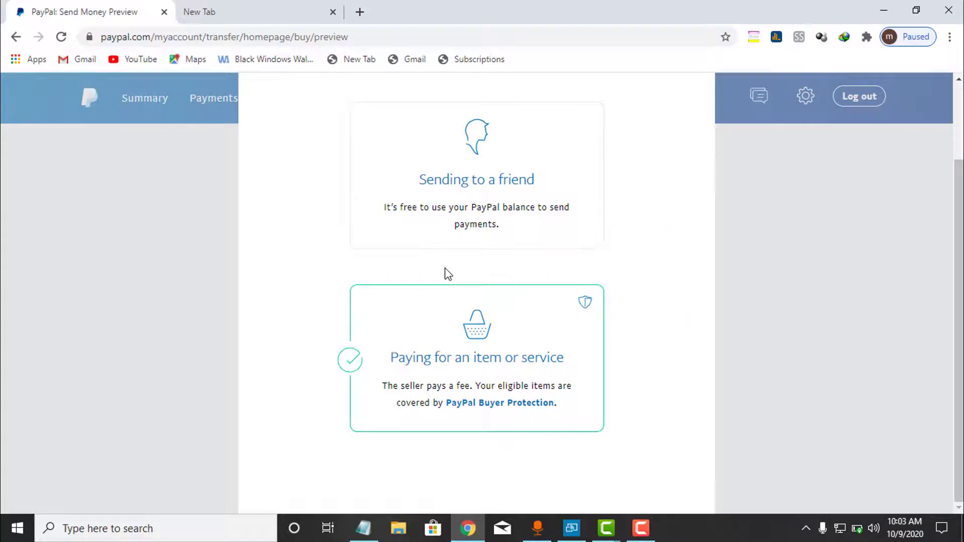
scroll(444, 269, up, 3)
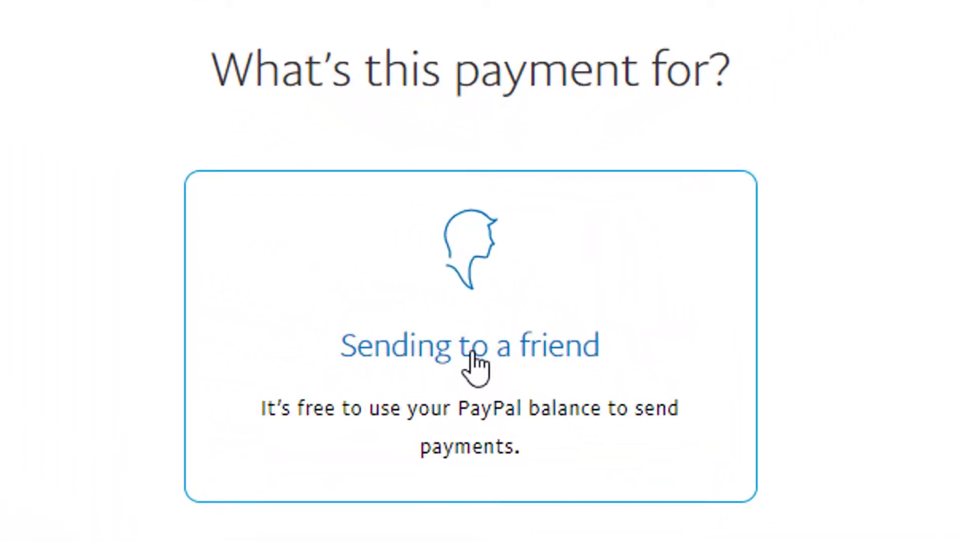
click(473, 354)
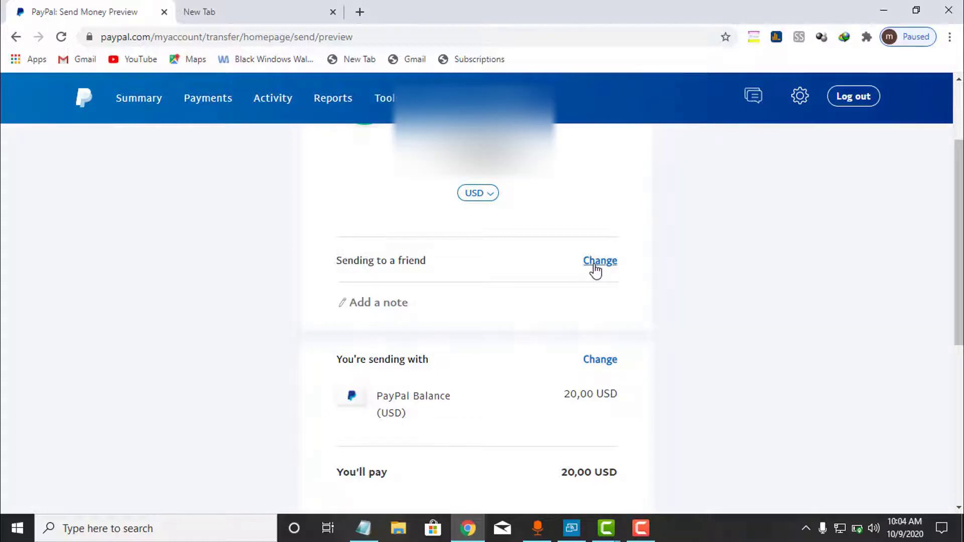
Step: Send the 20,00 USD friend payment with Send Payments Now
scroll(595, 271, up, 2)
scroll(595, 271, down, 6)
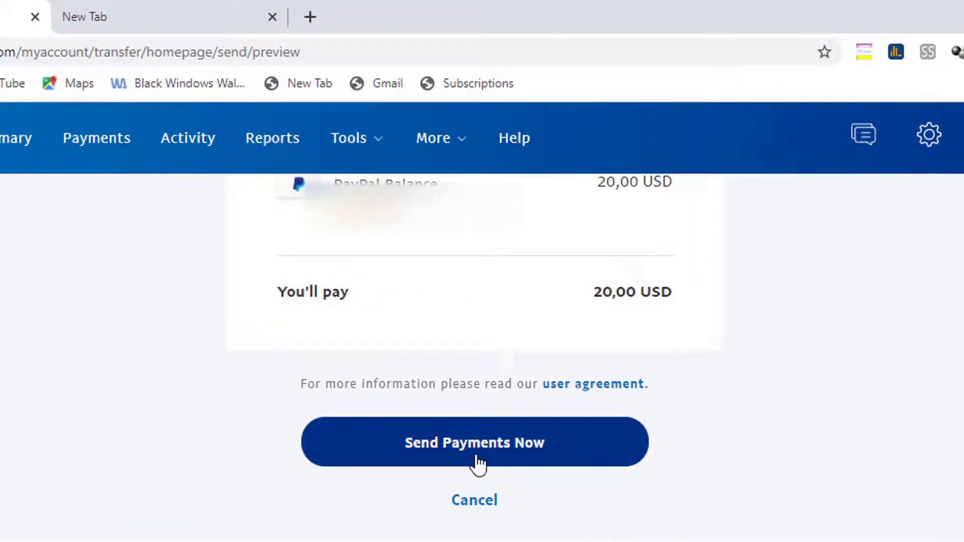
click(476, 458)
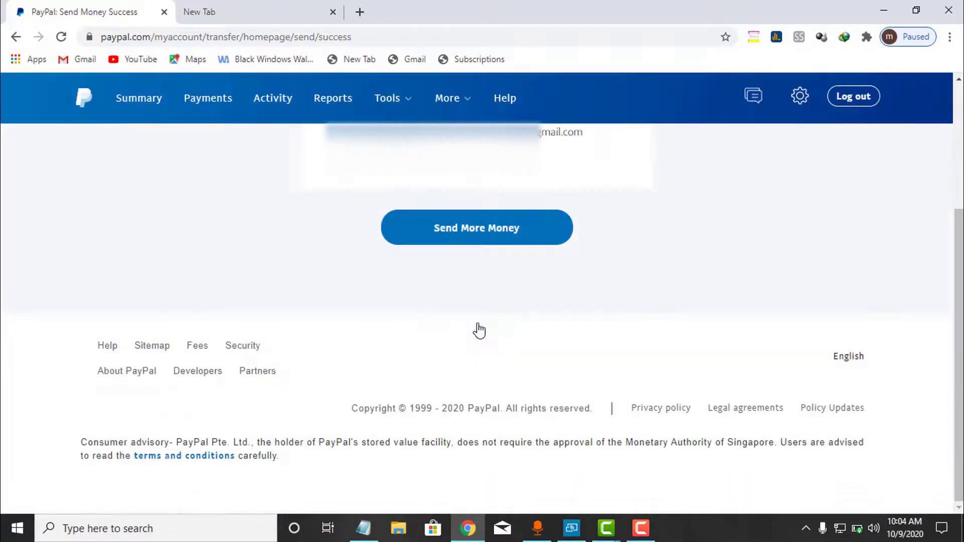
scroll(479, 331, up, 3)
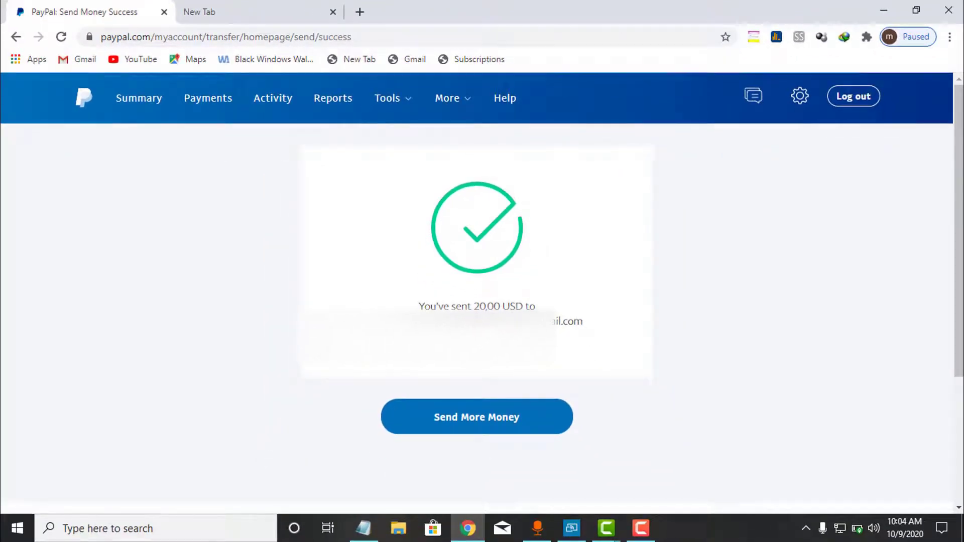
Step: Bring up the Connect mirror and refresh the recipient's PayPal summary showing 23,48 USD
click(571, 532)
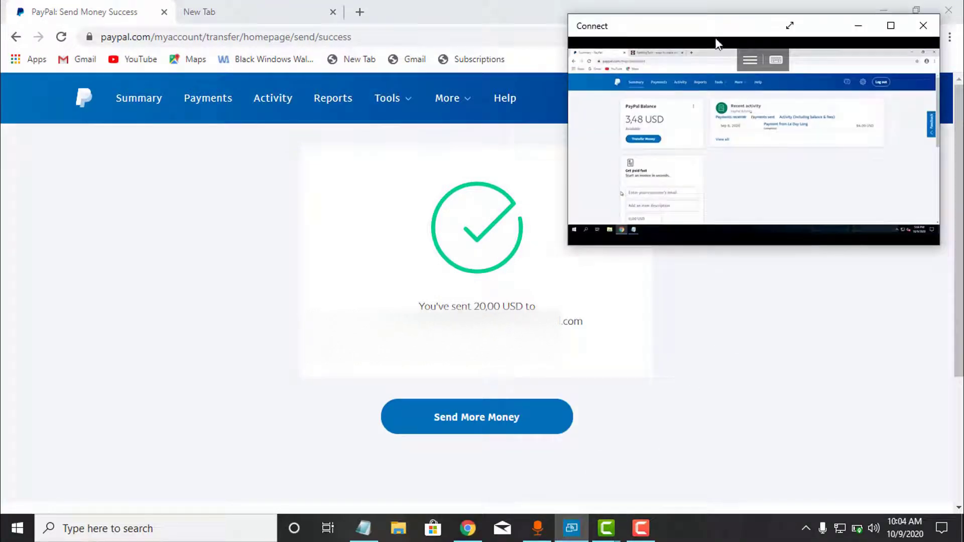
drag(686, 30, 654, 37)
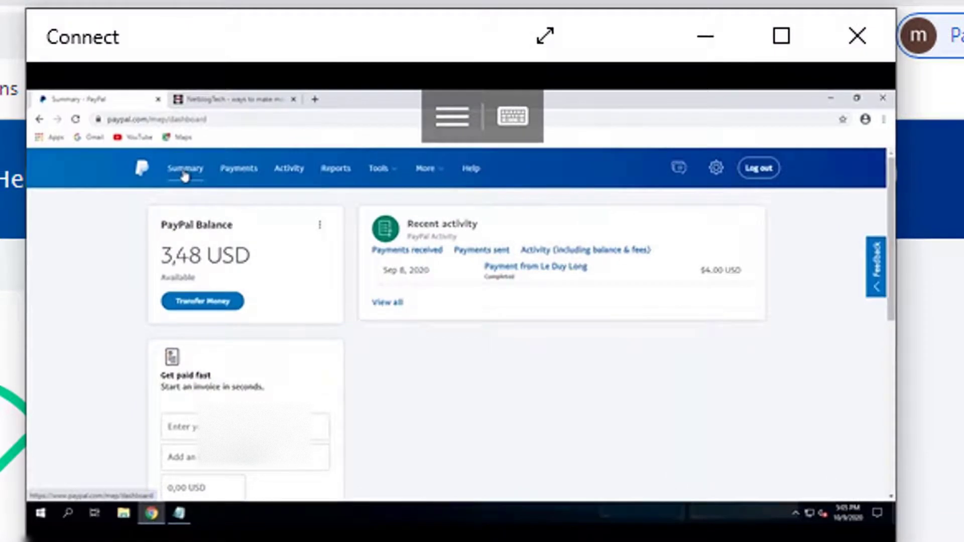
click(185, 171)
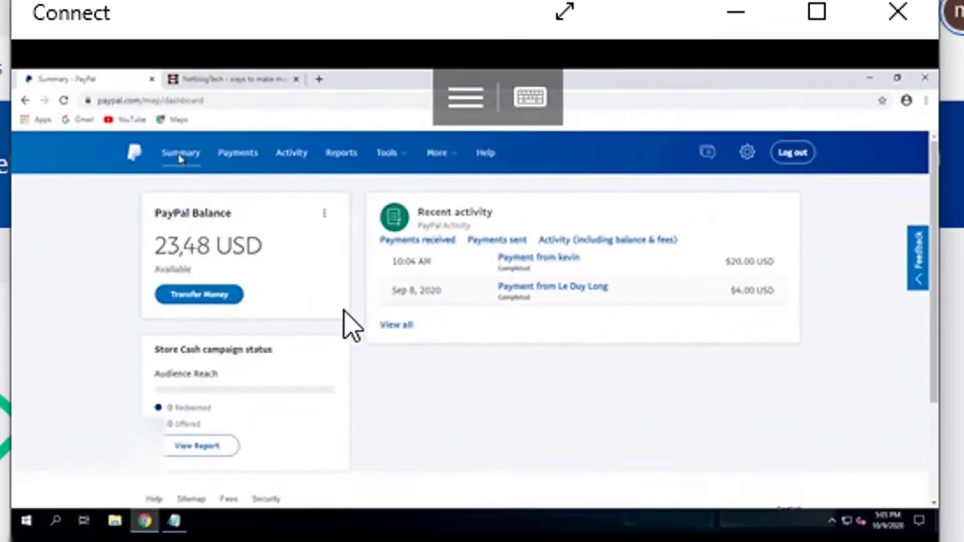
Step: Review the received 20,00 USD payment's details and 0,00 USD fee, then return to Summary
click(180, 155)
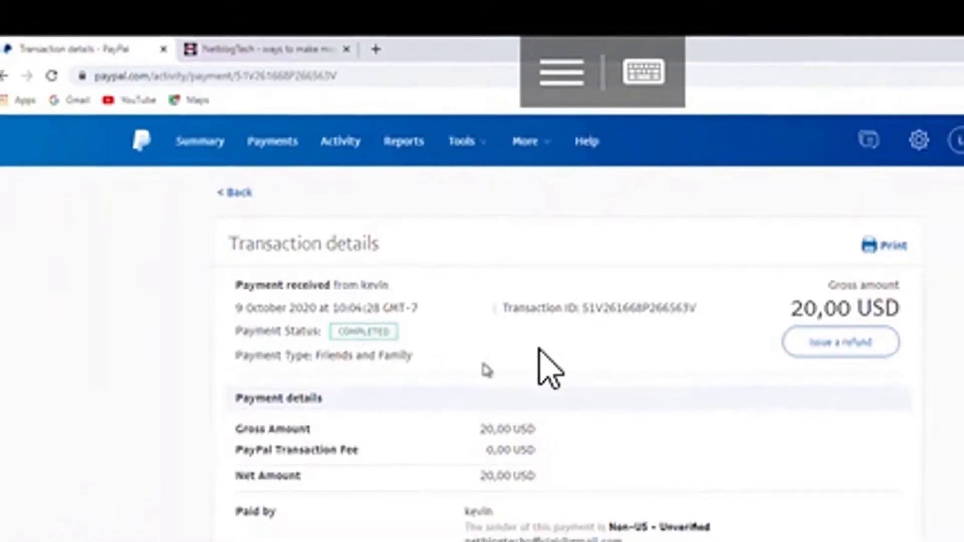
scroll(482, 344, down, 2)
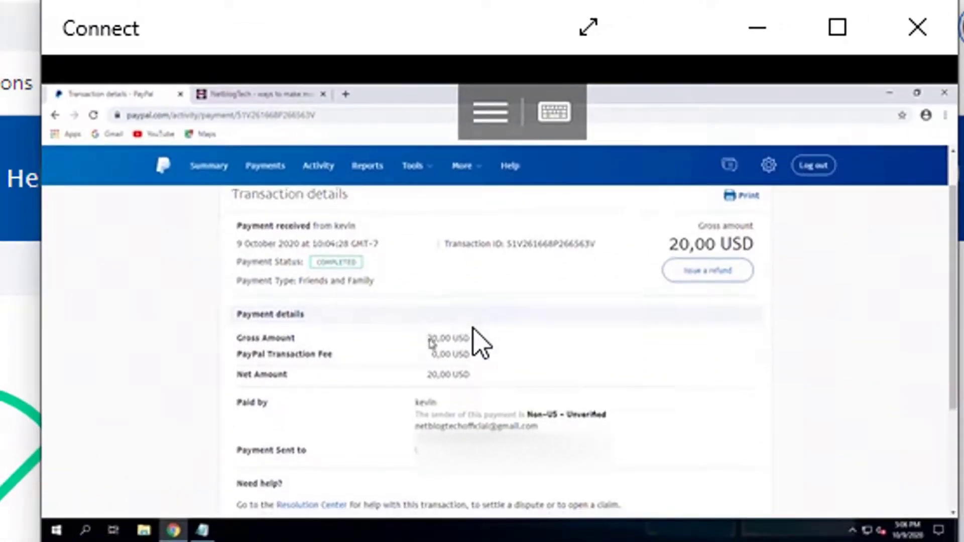
scroll(473, 328, down, 1)
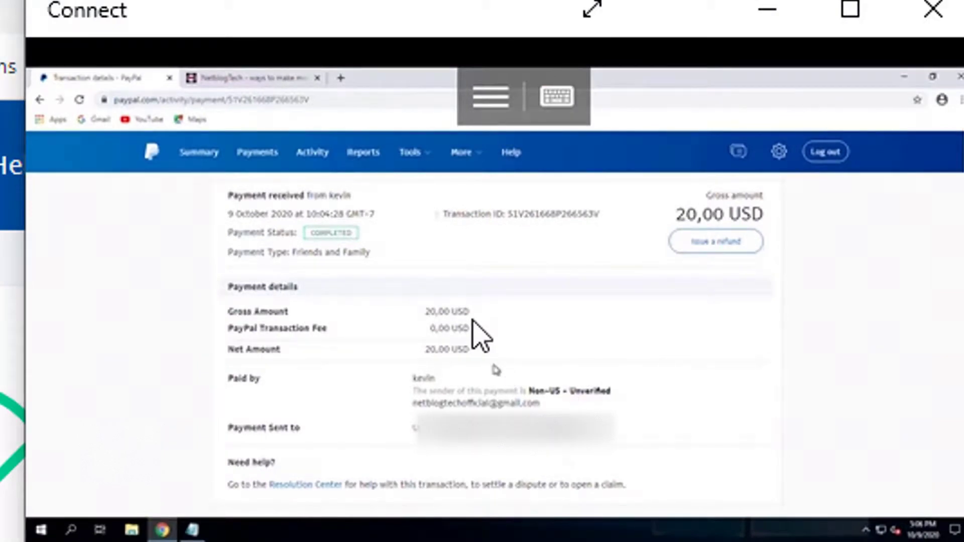
scroll(472, 320, down, 2)
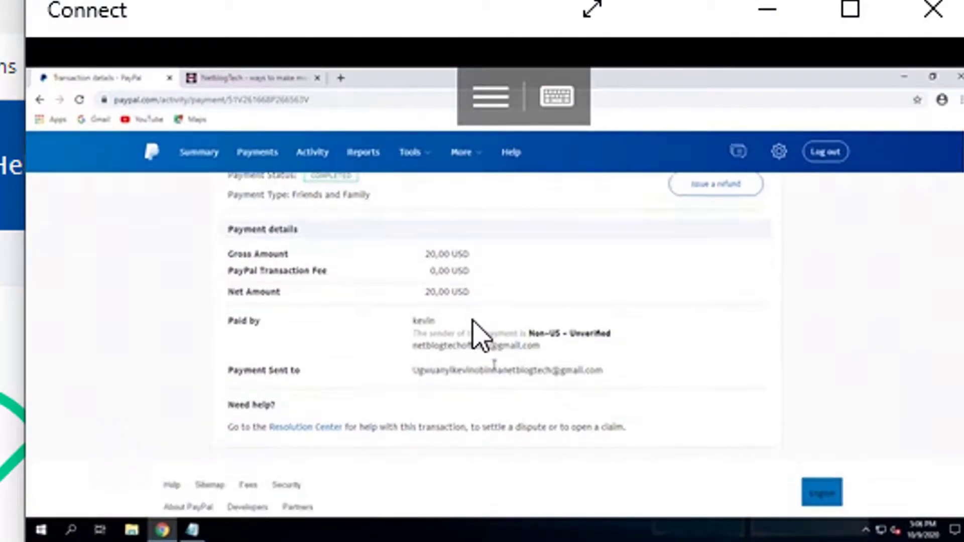
scroll(472, 320, up, 3)
scroll(472, 320, up, 1)
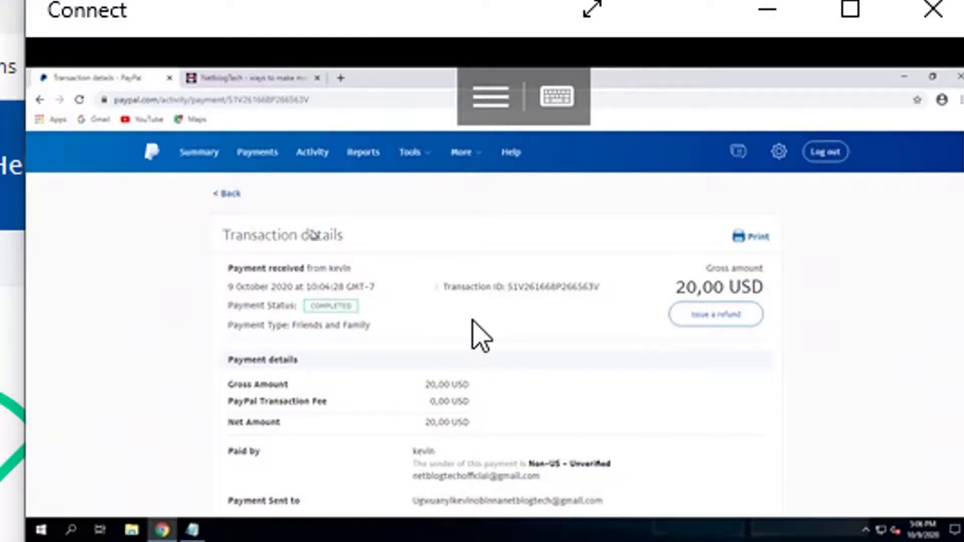
click(212, 158)
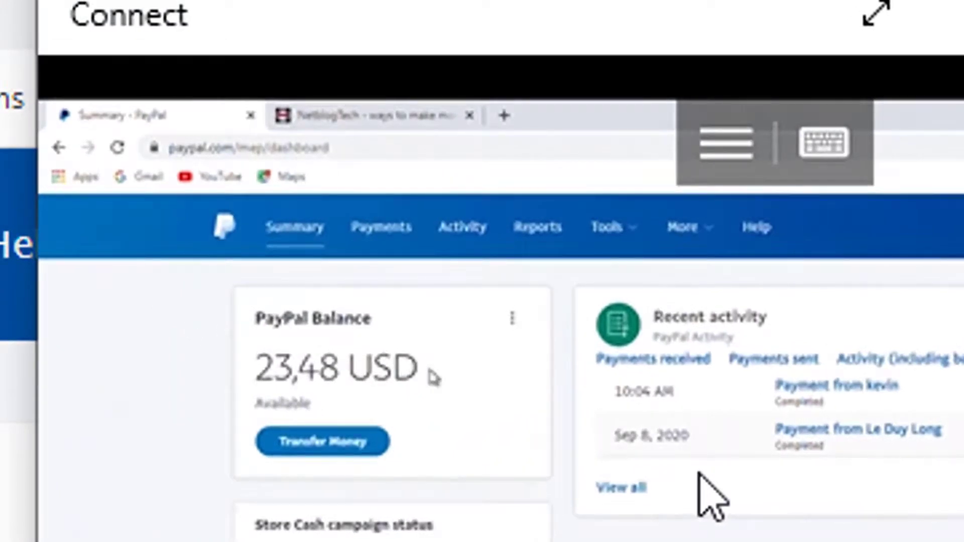
Step: Highlight the recipient's 23,48 USD balance in Connect, then move Connect beside the success page
drag(433, 377, 255, 374)
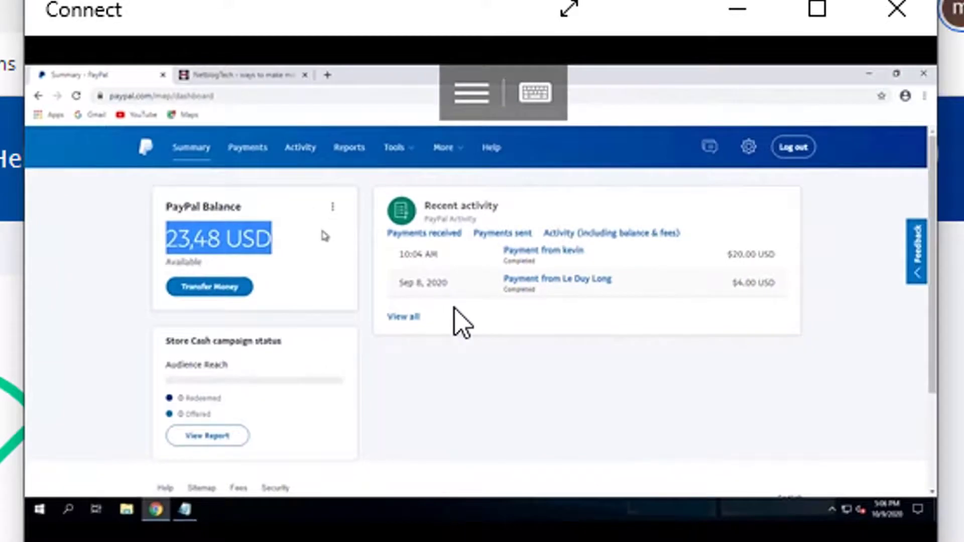
click(324, 236)
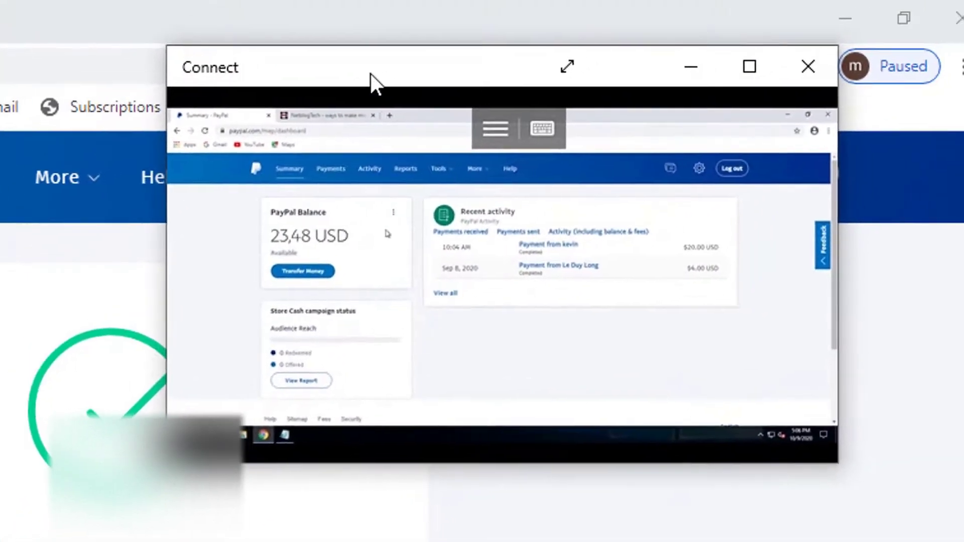
drag(468, 18, 500, 46)
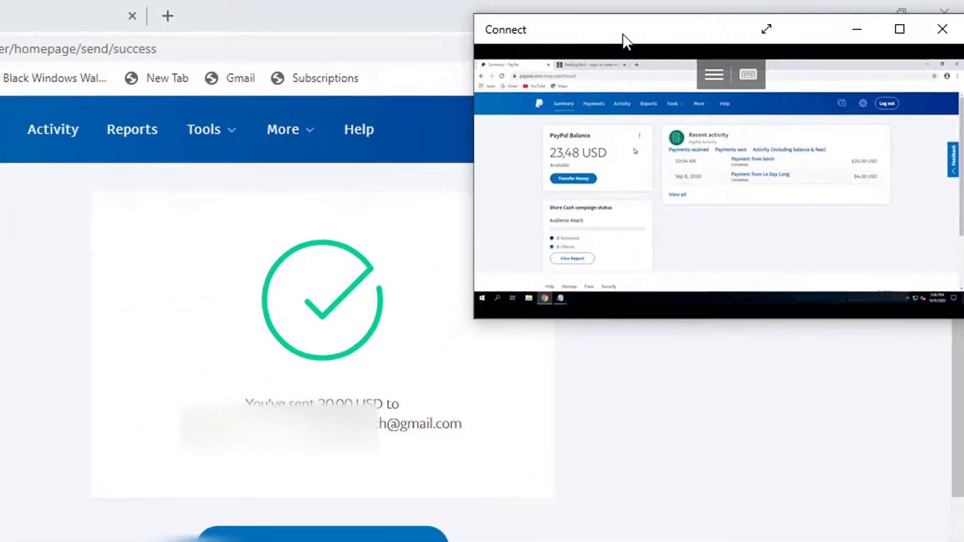